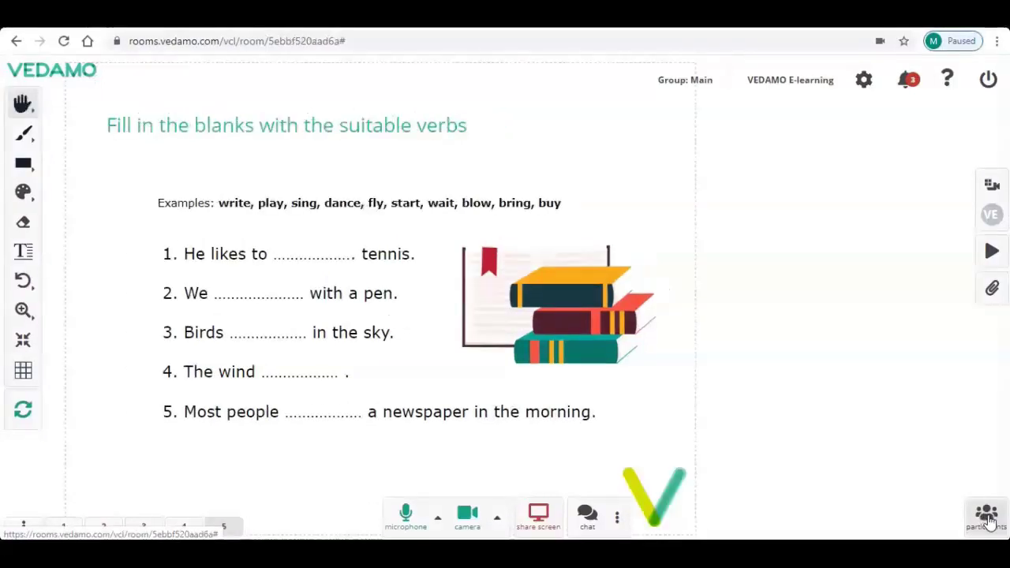
- Show the participants list and switch one participant's microphone and camera off, then back on
click(987, 517)
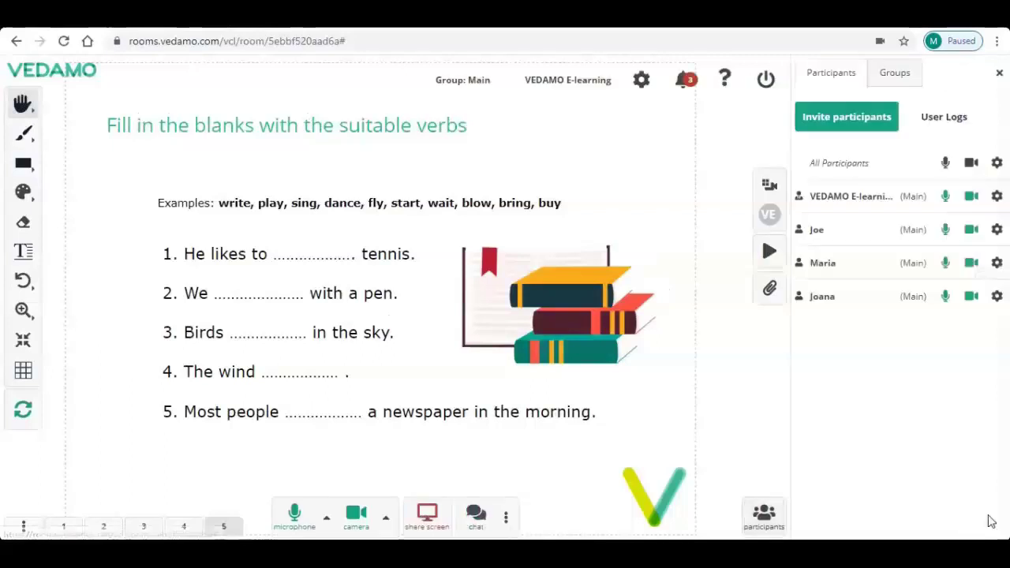
click(946, 304)
click(975, 301)
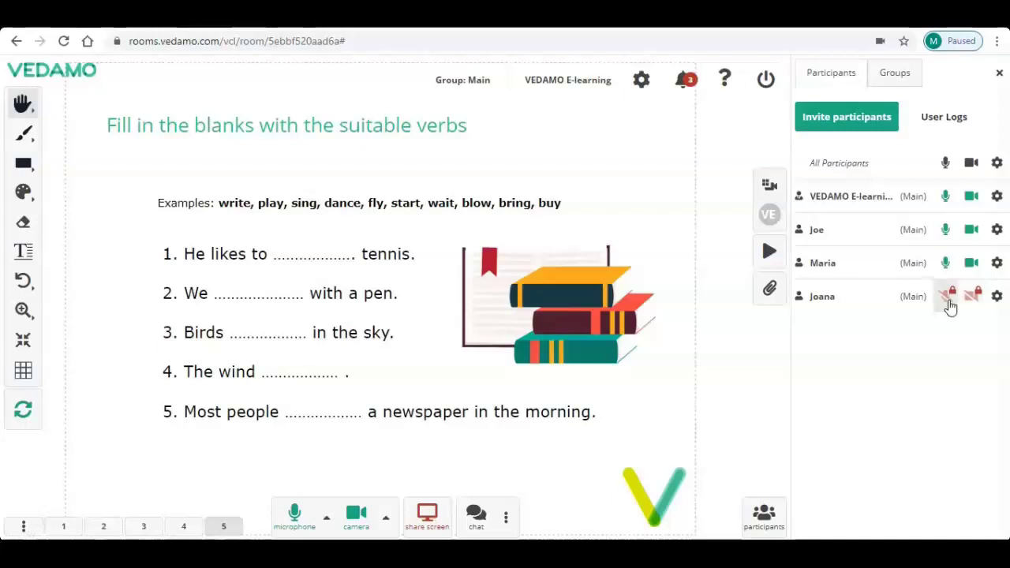
click(950, 304)
click(974, 306)
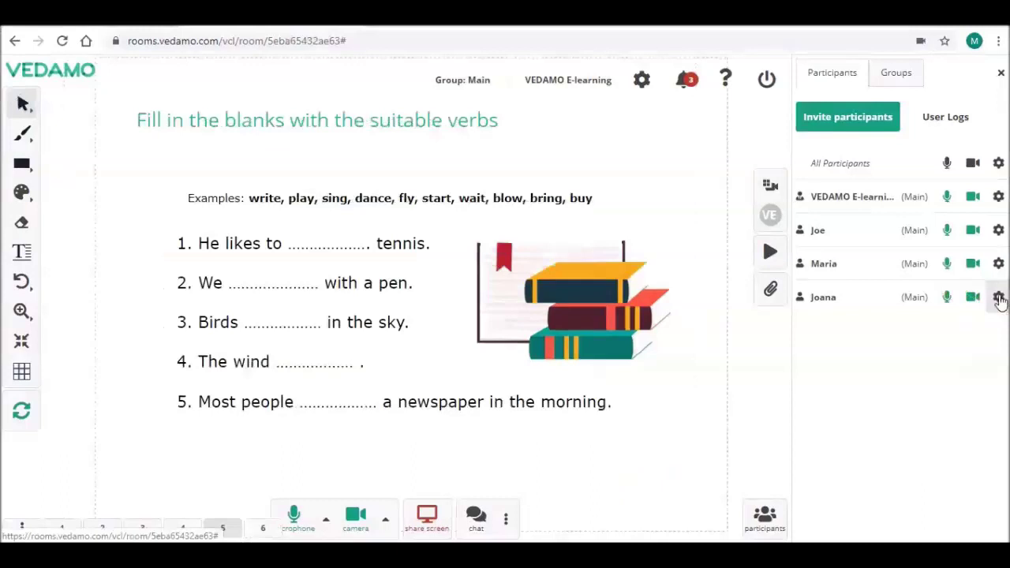
- Open the participant's individual permission settings and toggle microphone and speakers off, then back on
click(999, 297)
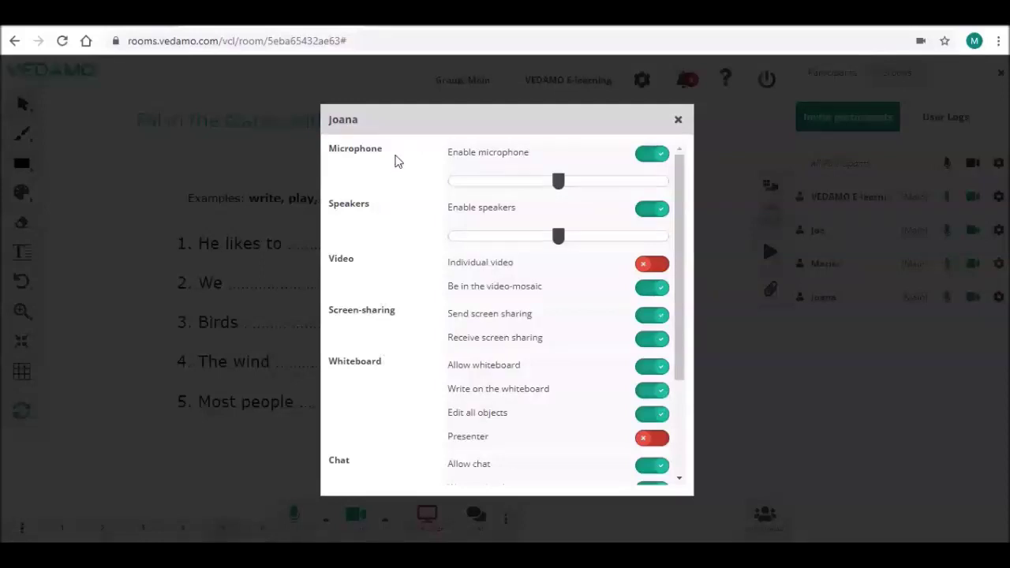
click(649, 157)
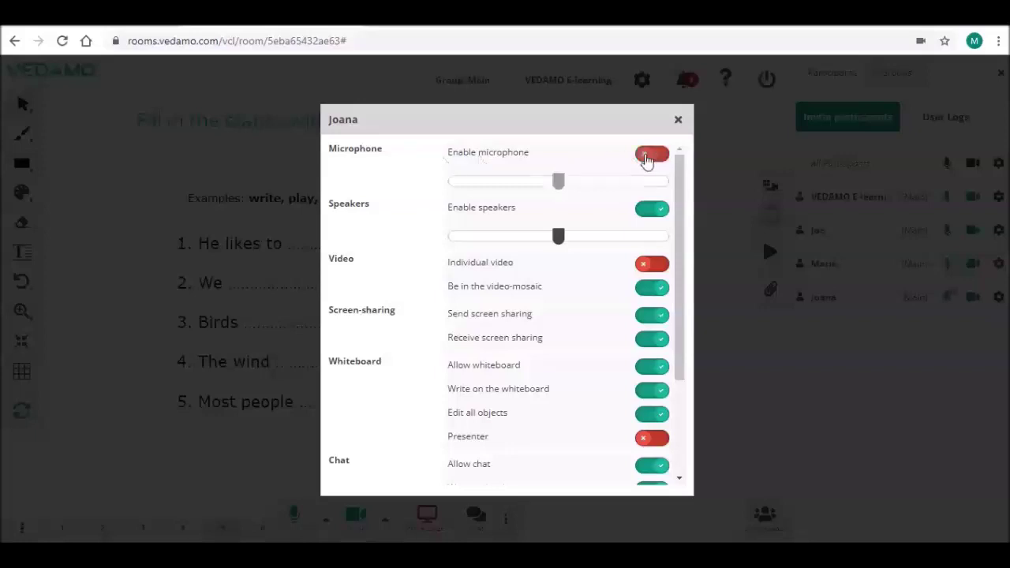
click(646, 209)
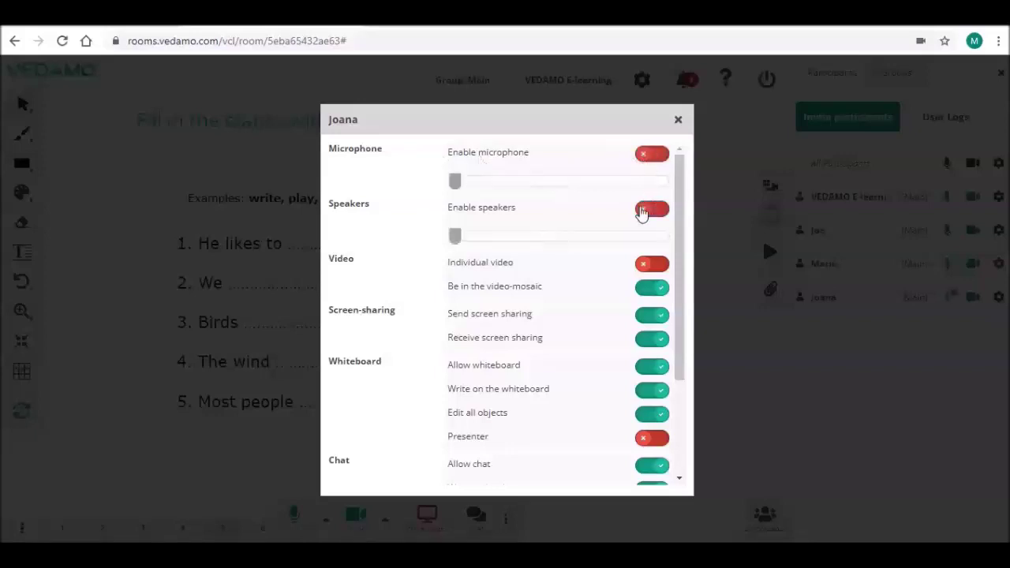
click(659, 211)
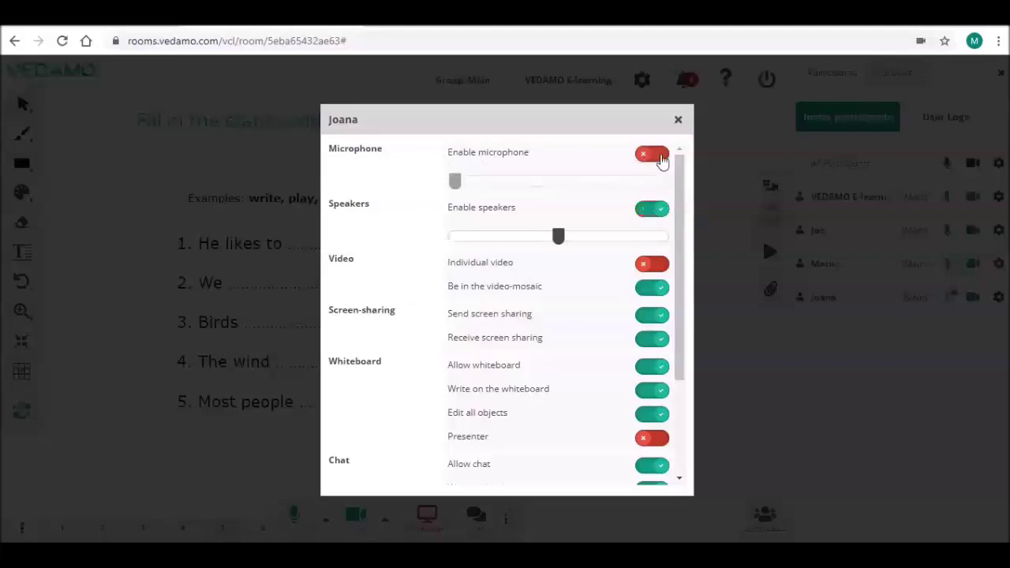
click(656, 155)
- Lower the participant's speaker and microphone volume sliders and enable Individual video
click(577, 185)
drag(558, 237, 545, 236)
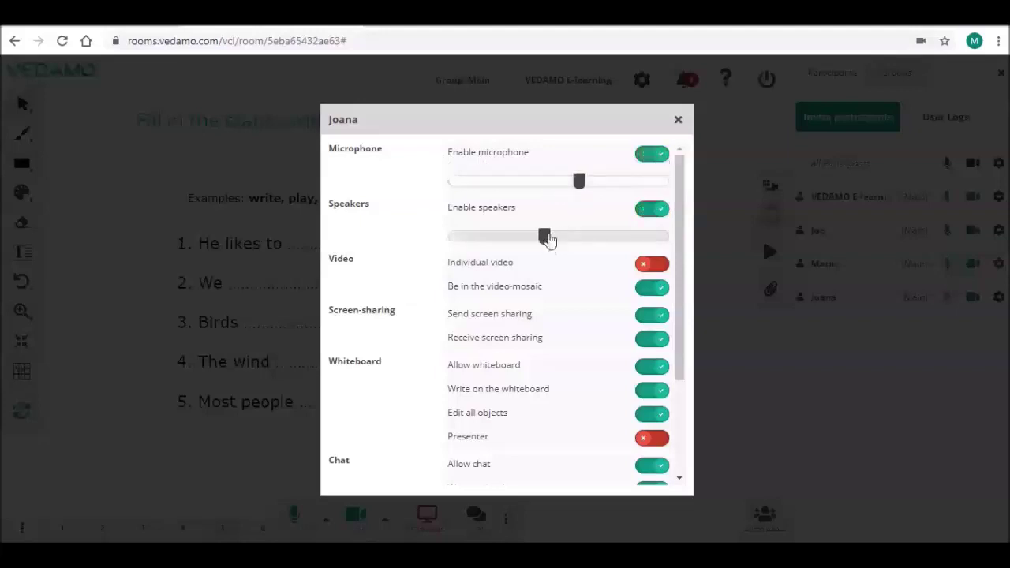
drag(579, 183, 538, 182)
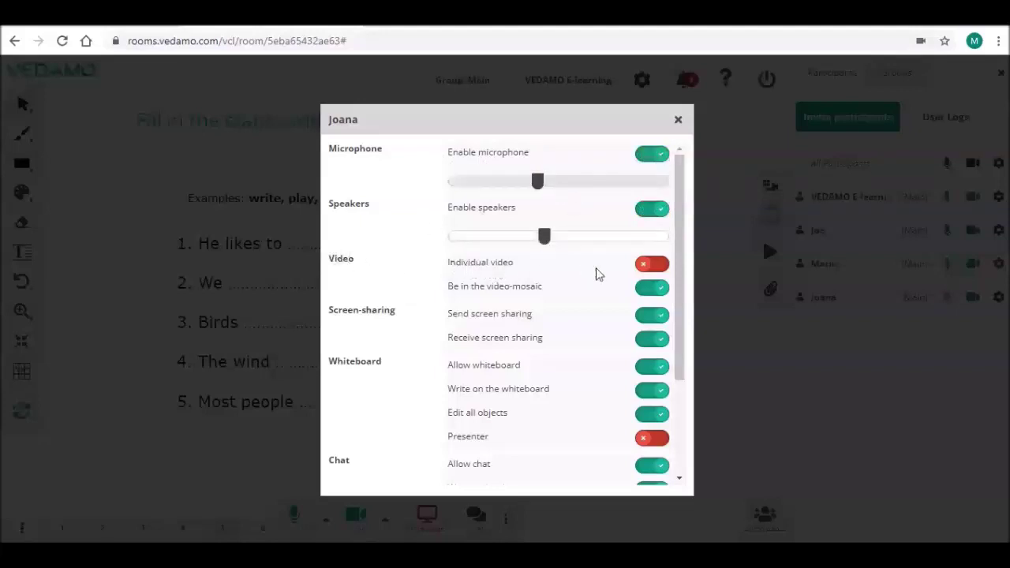
click(660, 265)
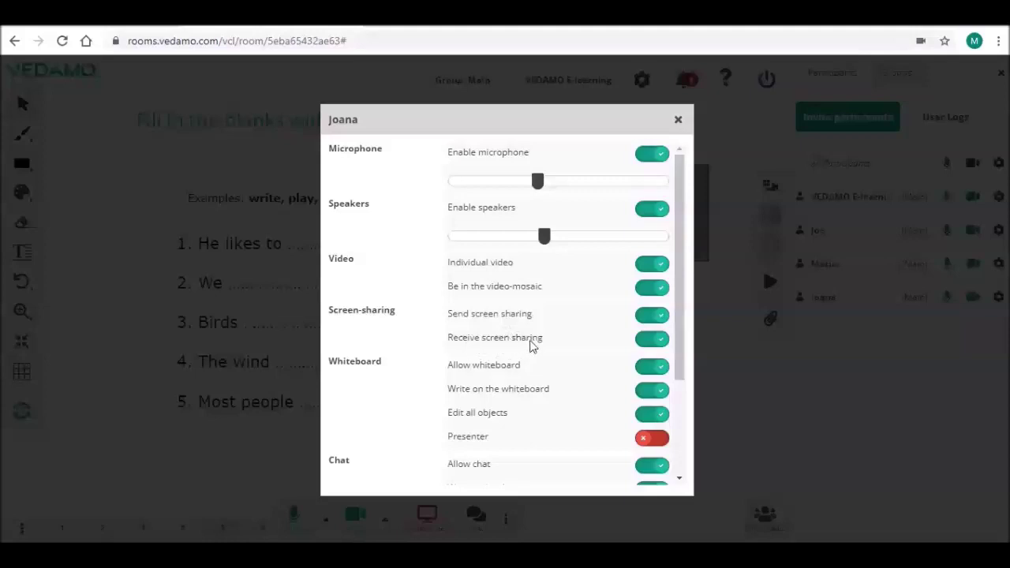
- Turn the participant's screen-sharing send and receive permissions off, then back on
click(646, 341)
click(645, 317)
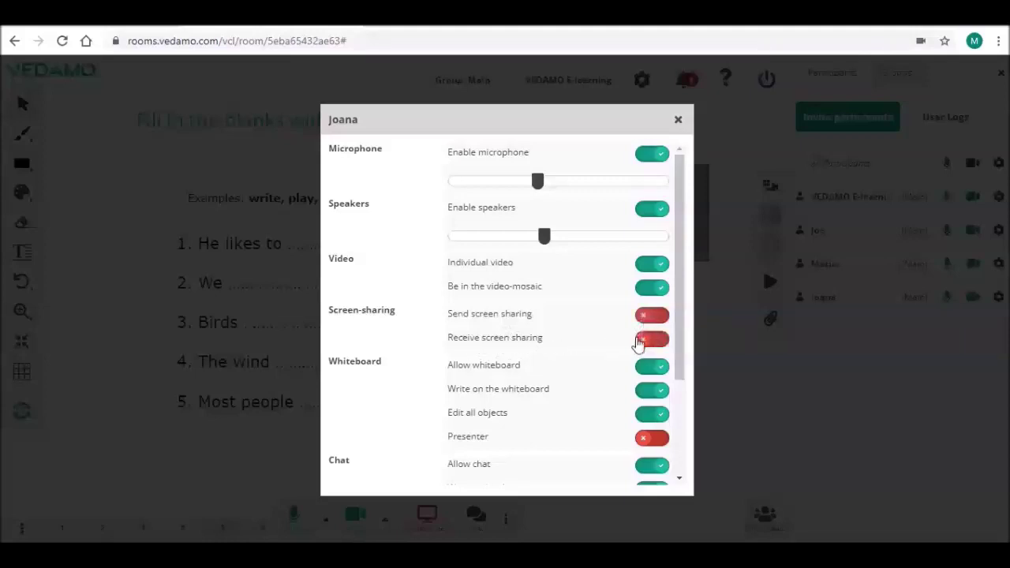
click(643, 340)
click(659, 320)
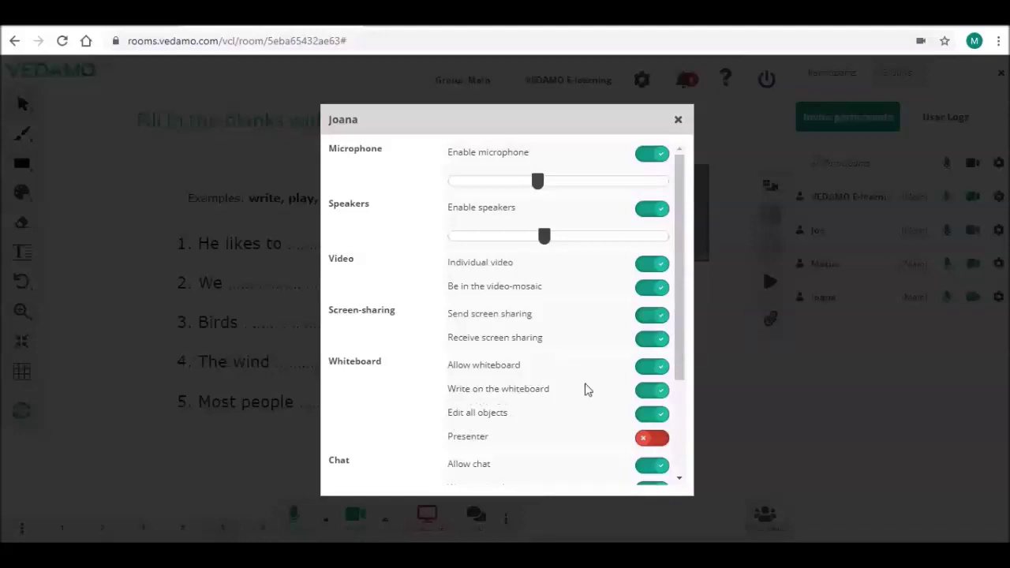
- Toggle Allow whiteboard off and back on, and make the participant a Presenter
click(647, 372)
click(649, 369)
click(664, 444)
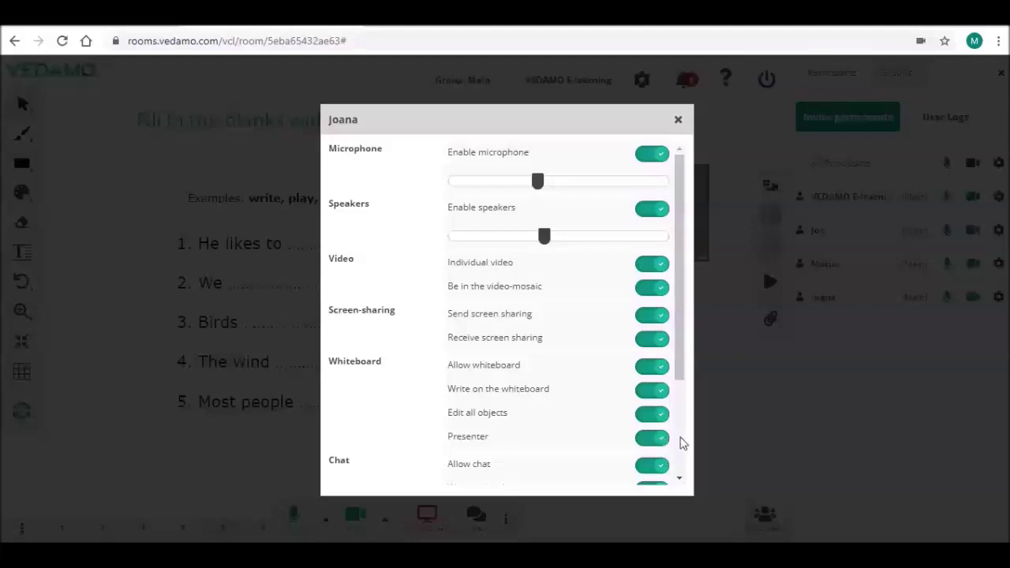
scroll(683, 443, down, 1)
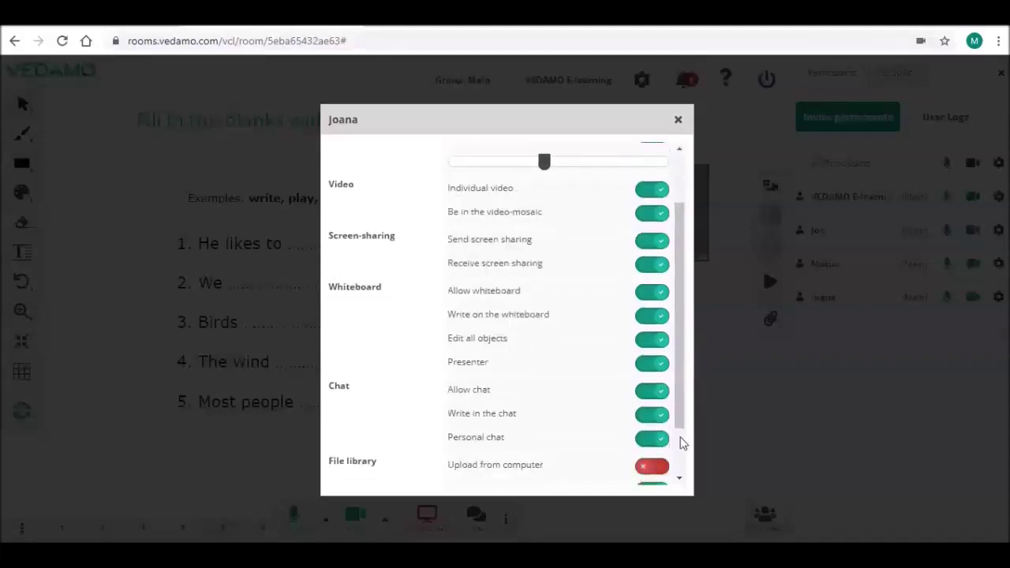
scroll(681, 442, down, 1)
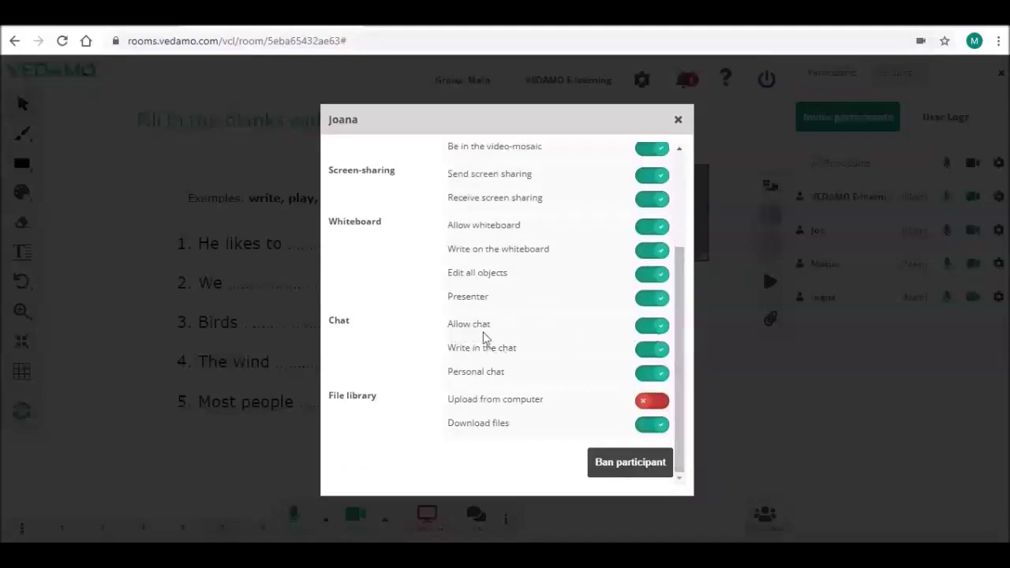
click(645, 333)
click(644, 333)
click(652, 401)
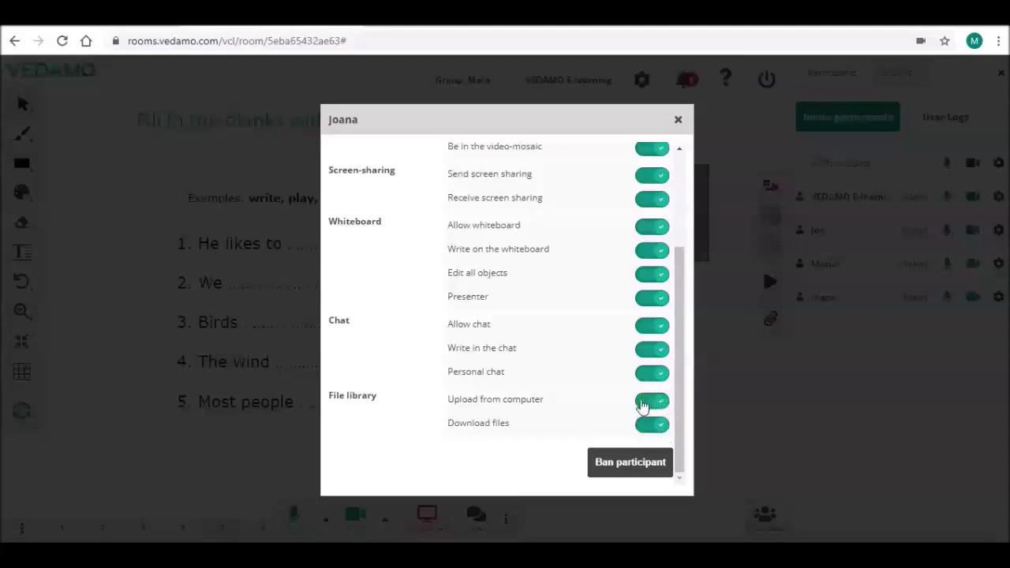
click(644, 403)
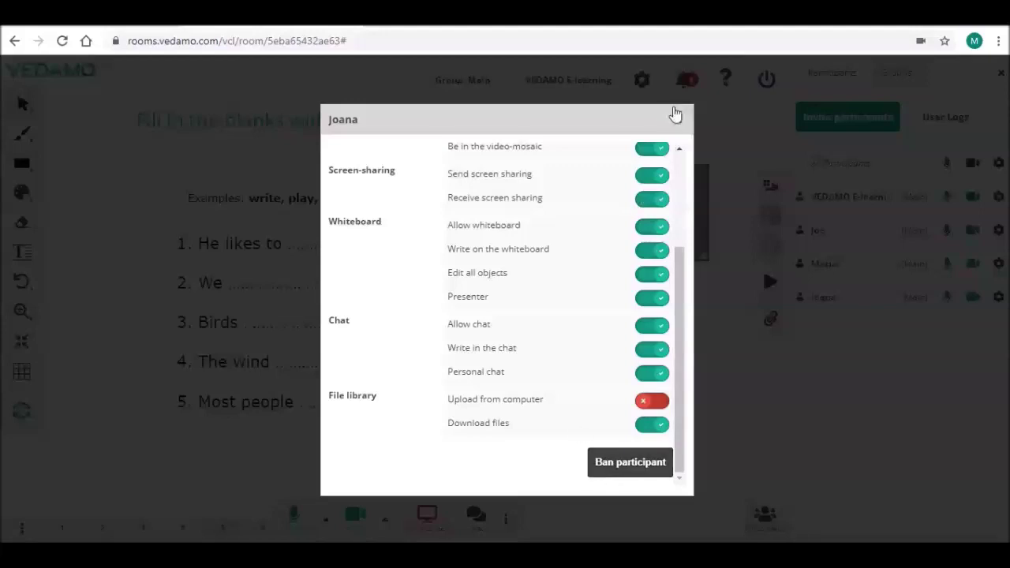
- Close the participant's permission settings and open the All Participants permissions list
click(677, 119)
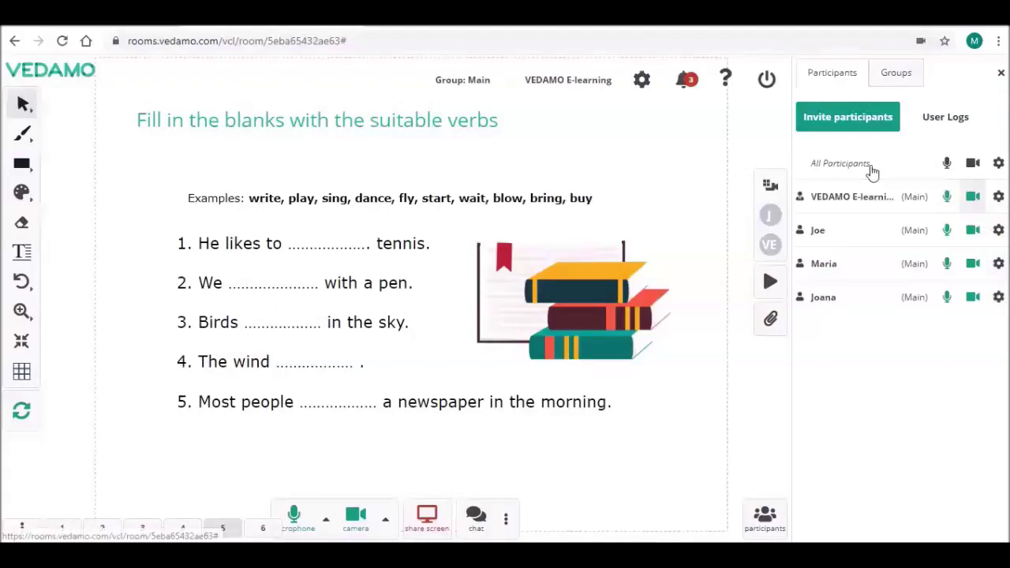
click(998, 165)
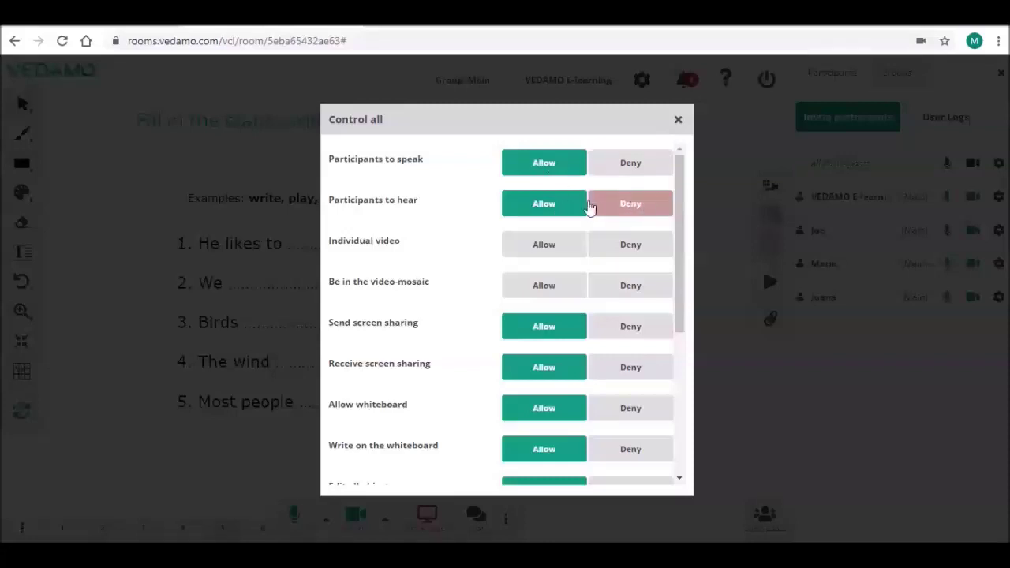
scroll(461, 232, down, 3)
scroll(463, 234, down, 1)
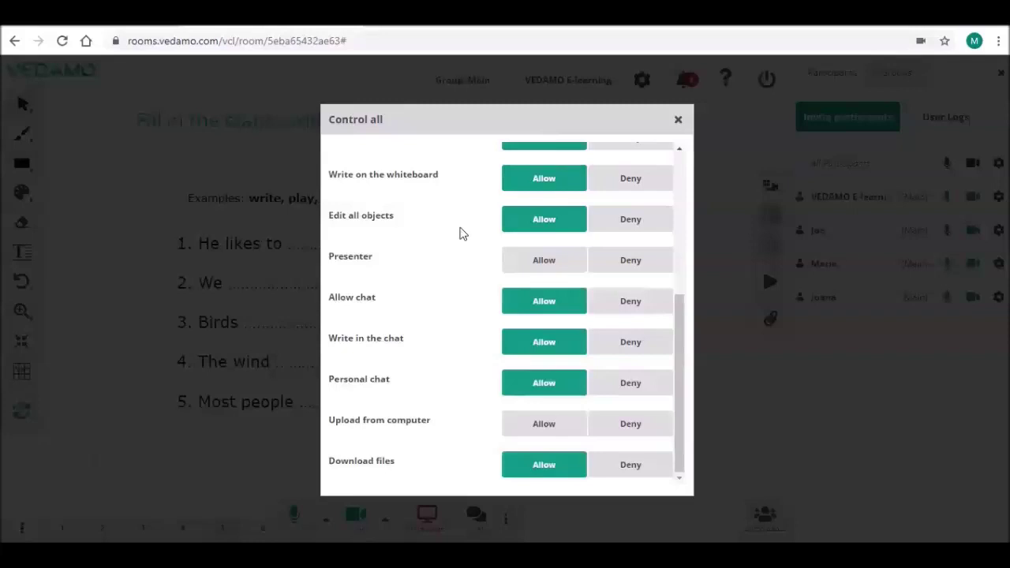
scroll(463, 233, up, 1)
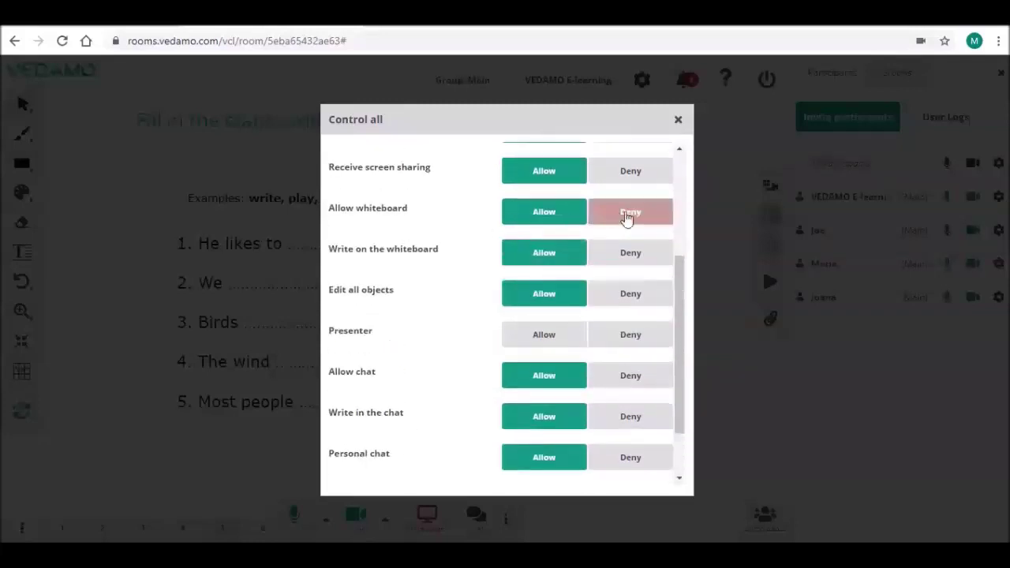
- Set Allow whiteboard for all participants to Deny, then back to Allow
click(628, 219)
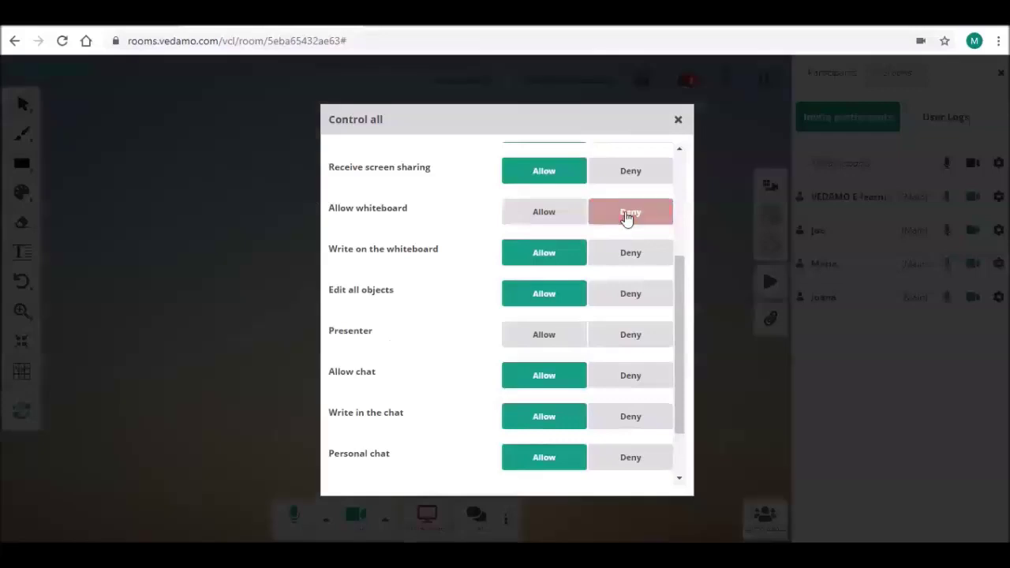
click(546, 216)
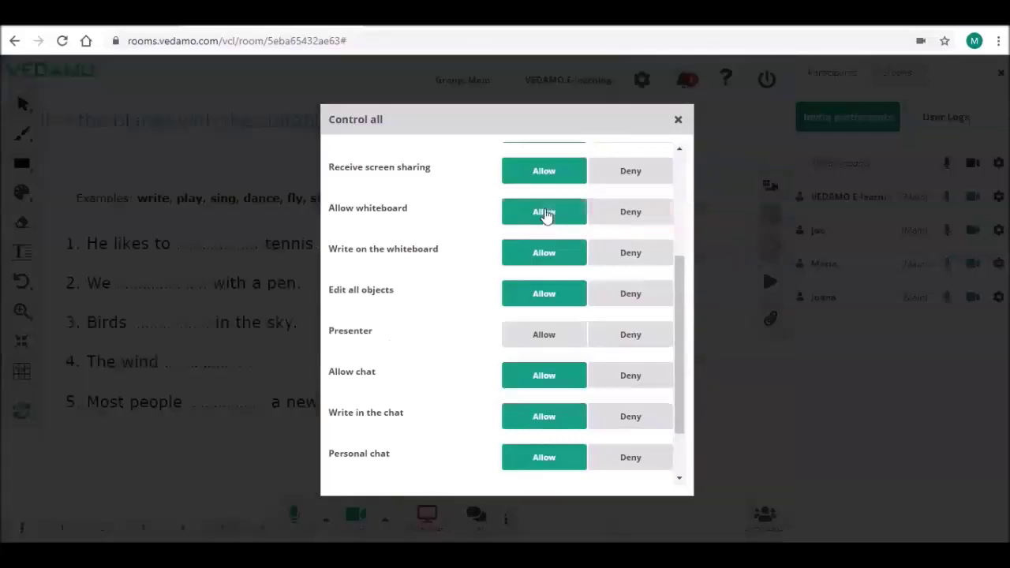
scroll(545, 215, down, 2)
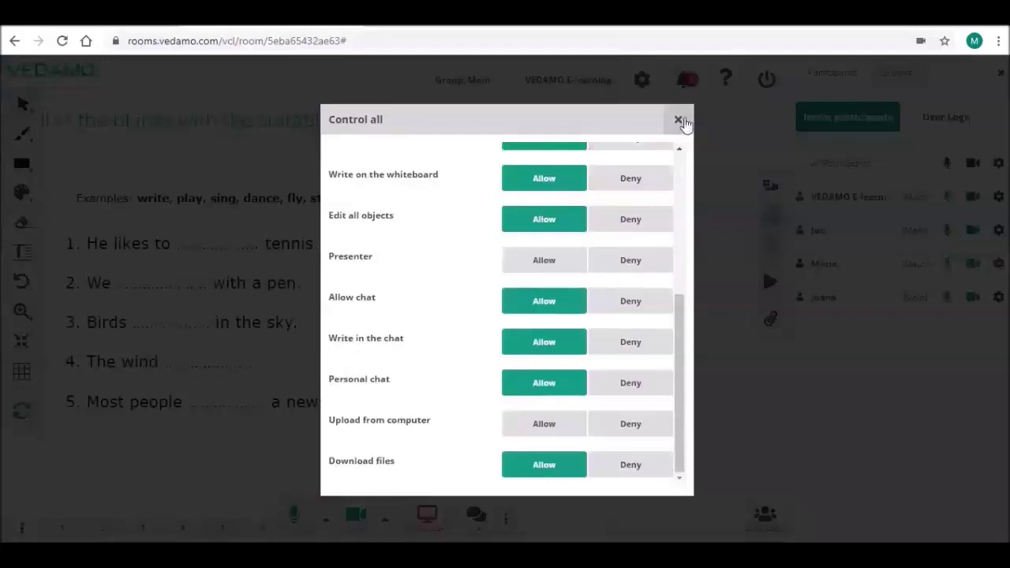